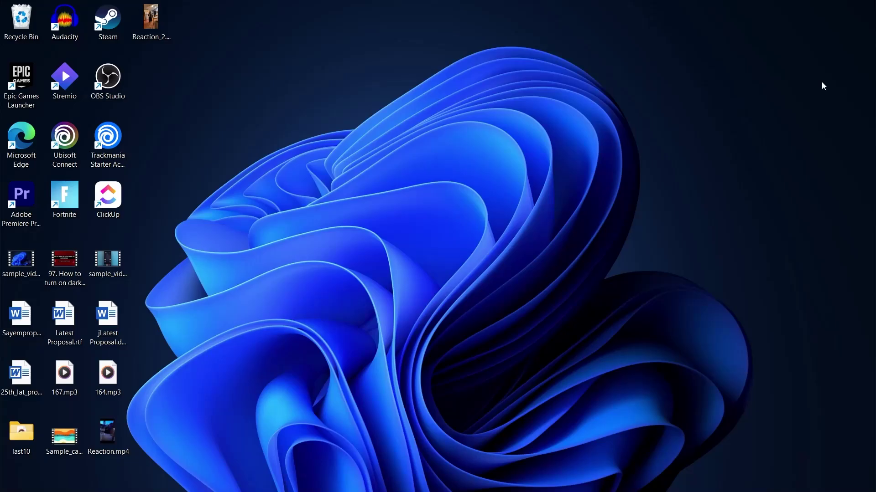
Refresh the desktop and bring the Microsoft Edge window back to the front.
{"action": "right_click", "coordinate": [683, 146]}
{"action": "left_click", "coordinate": [714, 192]}
{"action": "mouse_move", "coordinate": [558, 482]}
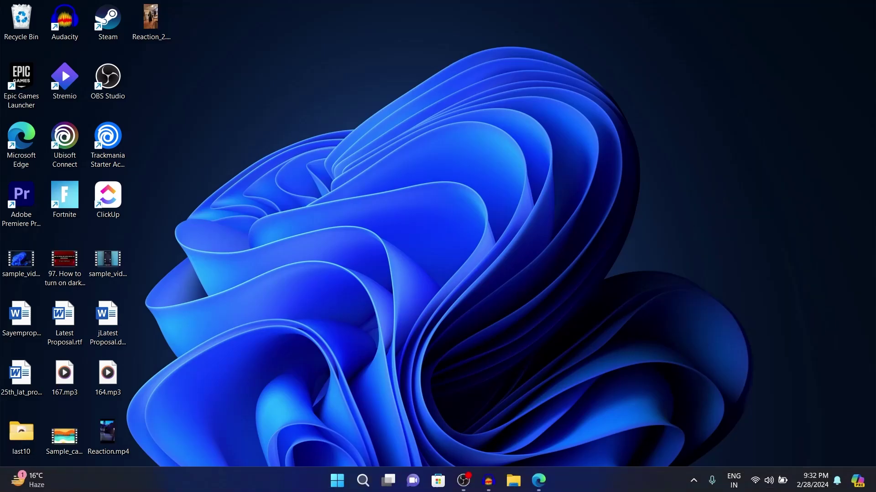
{"action": "left_click", "coordinate": [545, 481]}
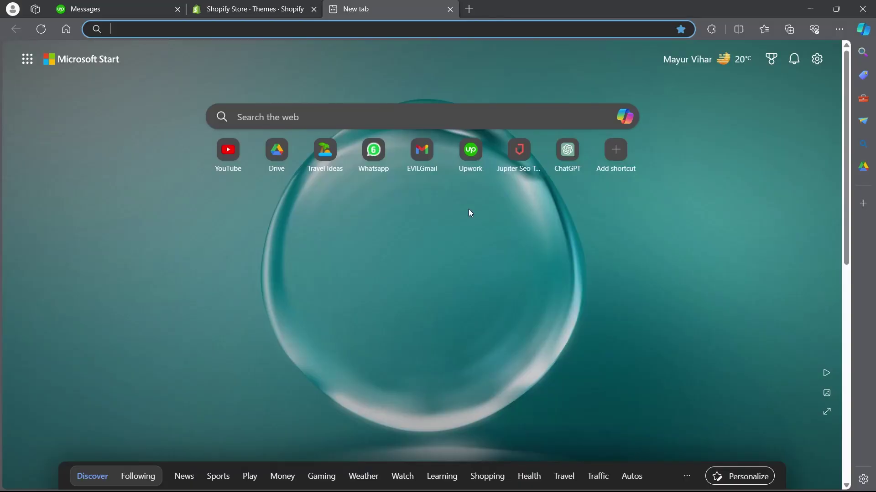
Load the 'shopify login' suggestion, then close the Bing results tab.
{"action": "left_click", "coordinate": [285, 29]}
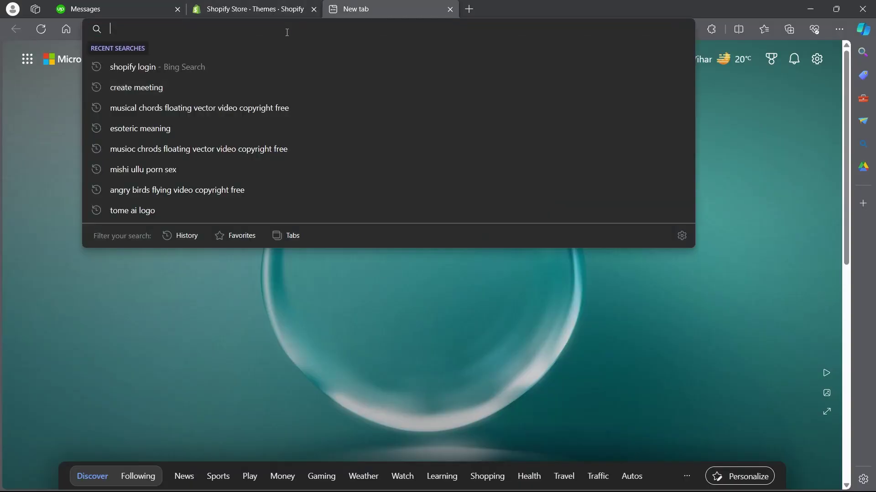
{"action": "left_click", "coordinate": [192, 67]}
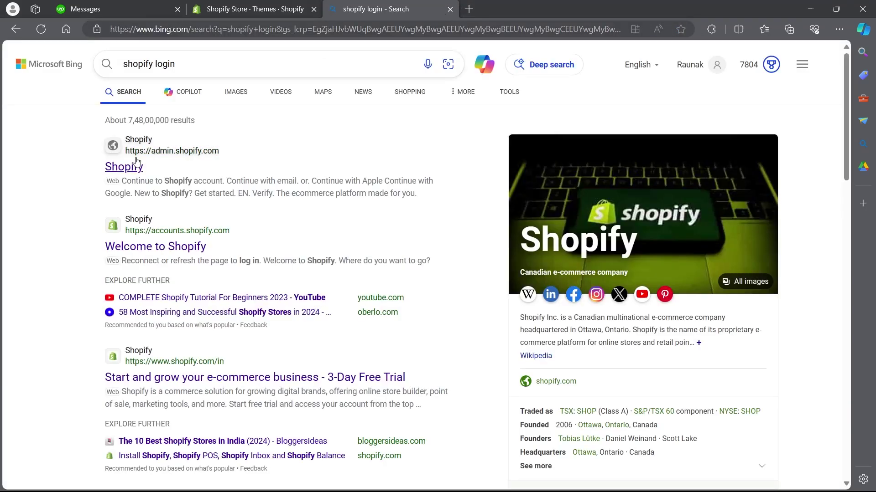
{"action": "left_click", "coordinate": [450, 9]}
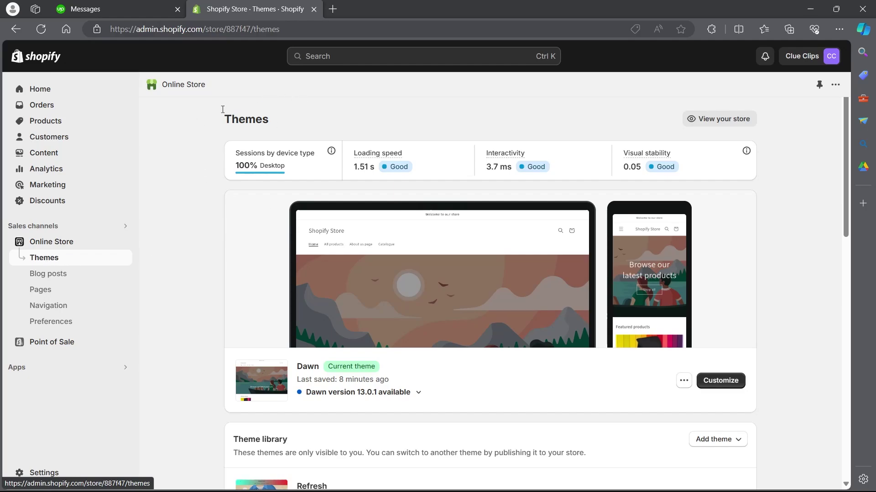
Scroll to the current Dawn theme card and launch its Customize editor.
{"action": "left_click_drag", "start_coordinate": [213, 119], "coordinate": [327, 136]}
{"action": "left_click", "coordinate": [154, 192]}
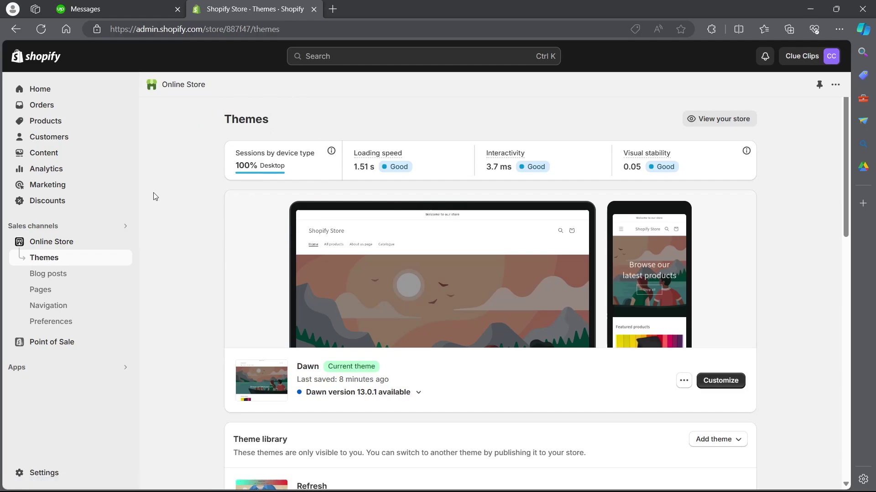
{"action": "scroll", "coordinate": [153, 240], "scroll_direction": "down", "scroll_amount": 2}
{"action": "scroll", "coordinate": [153, 240], "scroll_direction": "down", "scroll_amount": 2}
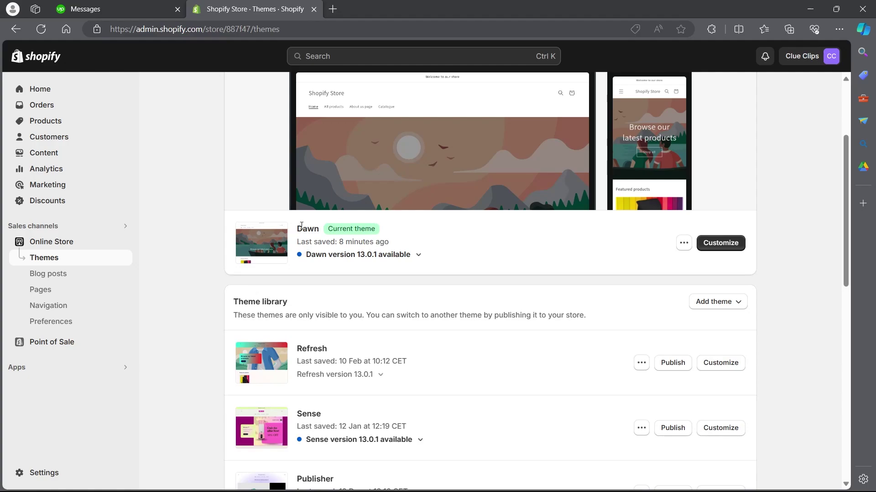
{"action": "left_click_drag", "start_coordinate": [299, 226], "coordinate": [382, 232]}
{"action": "left_click", "coordinate": [450, 237]}
{"action": "left_click", "coordinate": [725, 249]}
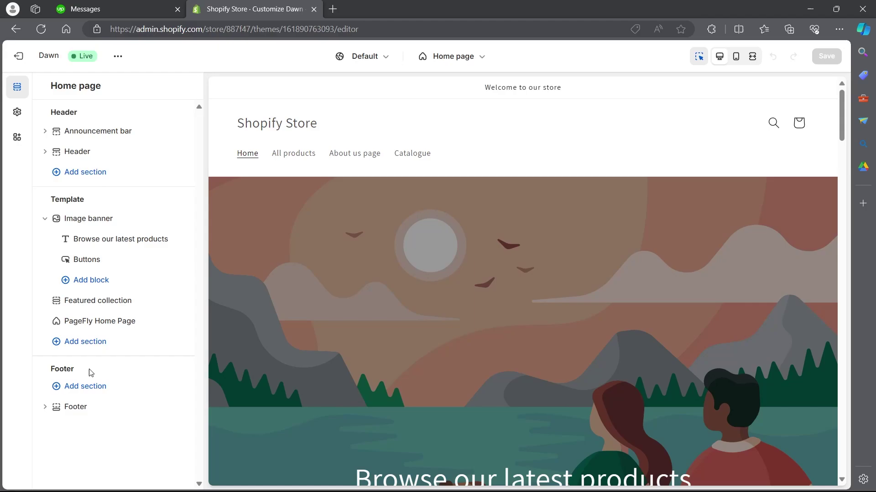
Open the Footer section settings and keep its colour scheme on Scheme 1.
{"action": "mouse_move", "coordinate": [73, 411]}
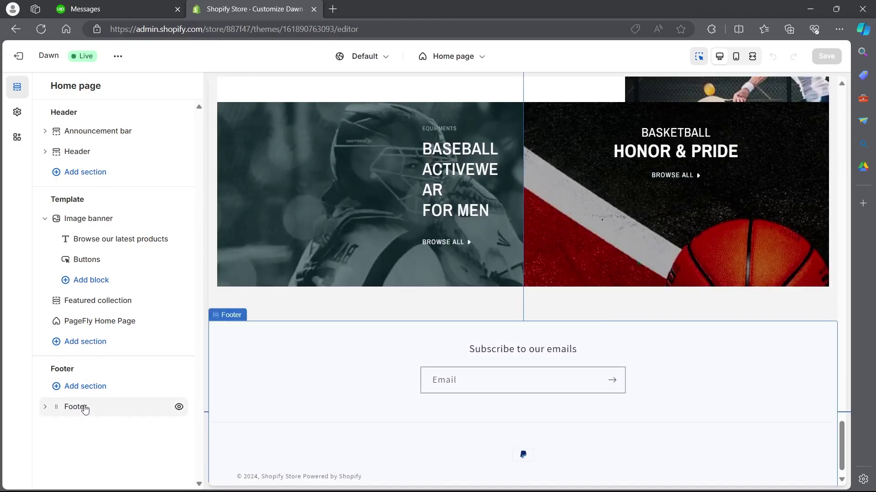
{"action": "left_click", "coordinate": [82, 406]}
{"action": "left_click", "coordinate": [45, 86]}
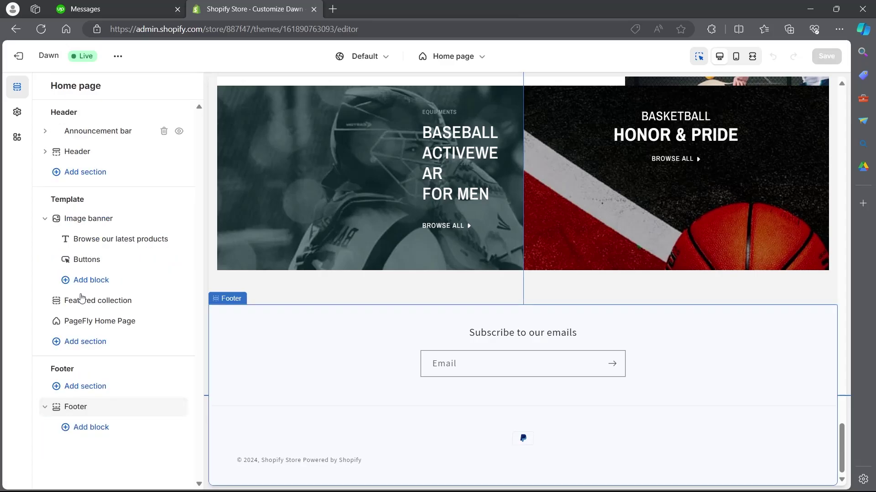
{"action": "left_click", "coordinate": [80, 405]}
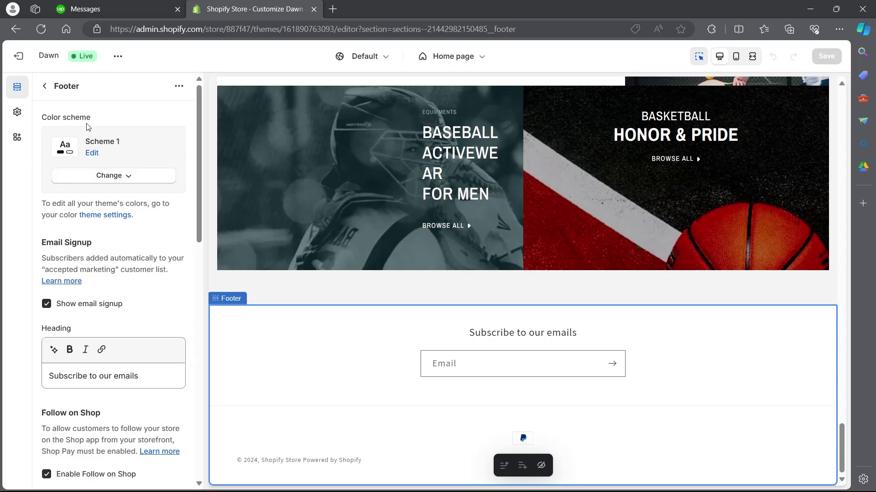
{"action": "left_click", "coordinate": [118, 176]}
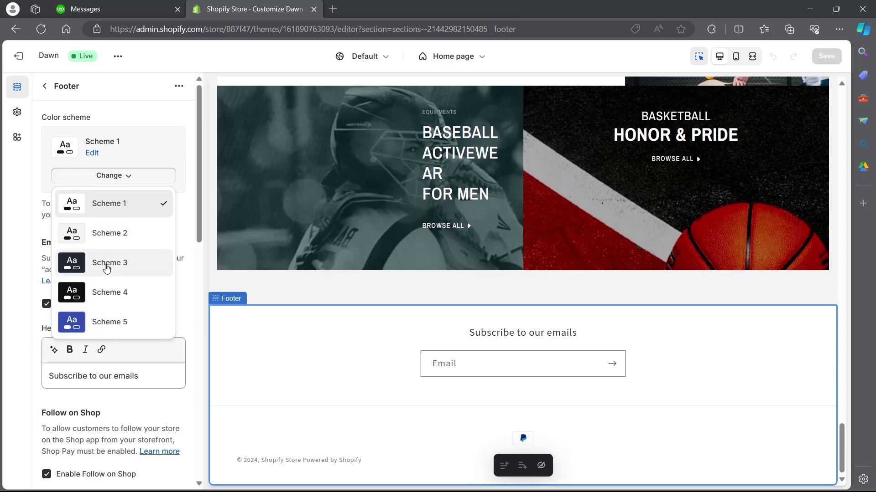
{"action": "left_click", "coordinate": [118, 210]}
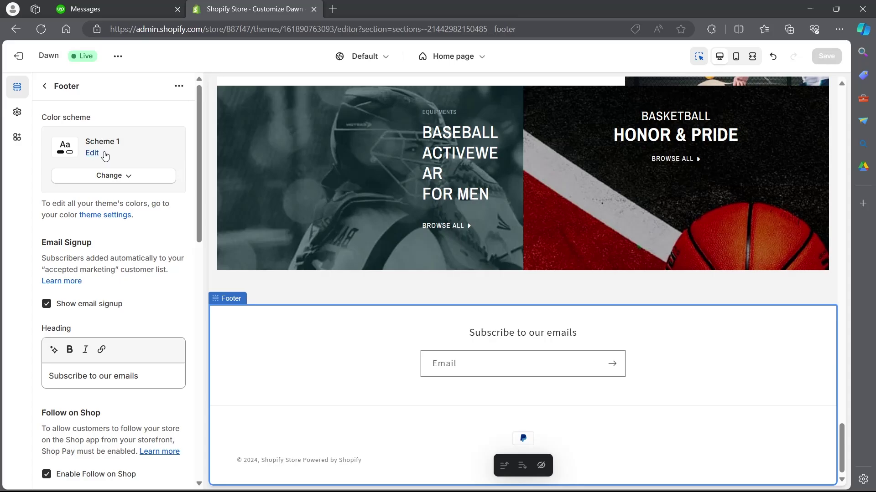
Edit Scheme 1 and set its background colour to red #DB2D49.
{"action": "left_click", "coordinate": [92, 153]}
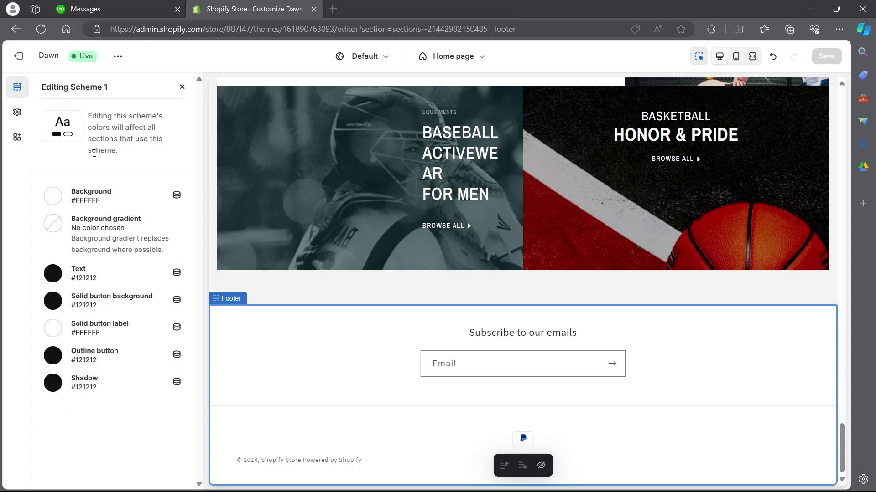
{"action": "left_click", "coordinate": [56, 198]}
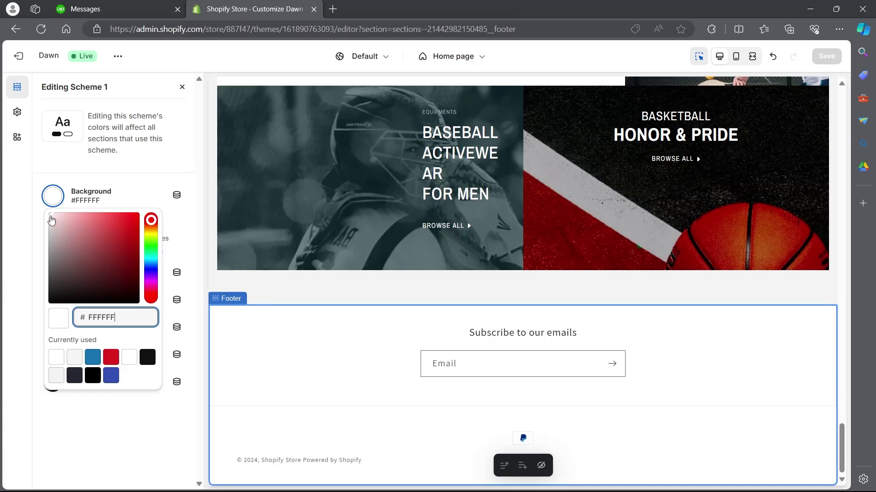
{"action": "left_click_drag", "start_coordinate": [51, 220], "coordinate": [155, 287]}
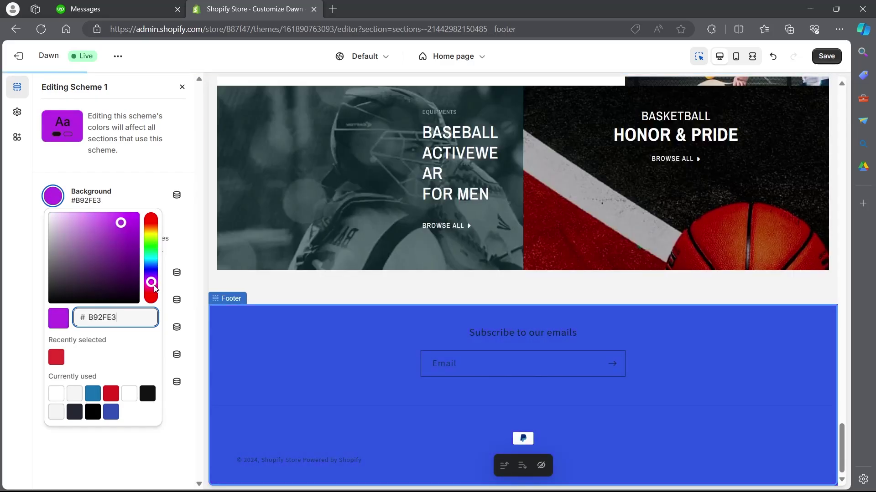
{"action": "left_click", "coordinate": [131, 225]}
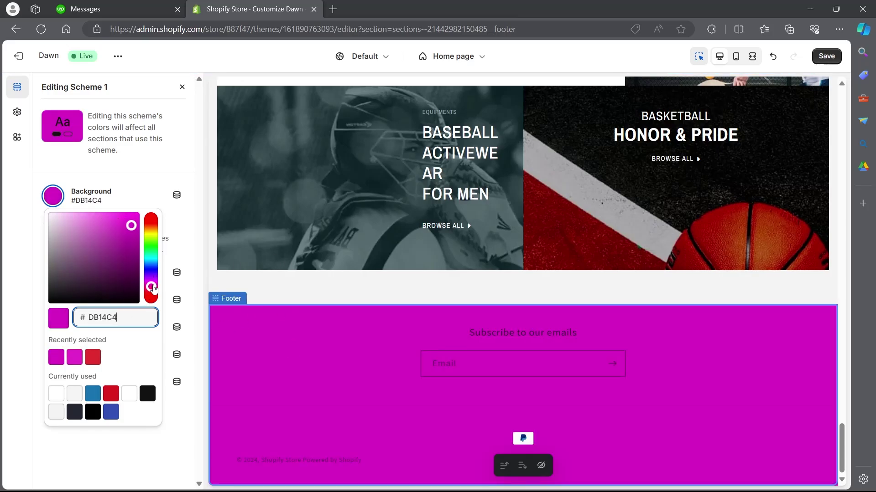
{"action": "left_click_drag", "start_coordinate": [152, 288], "coordinate": [151, 296]}
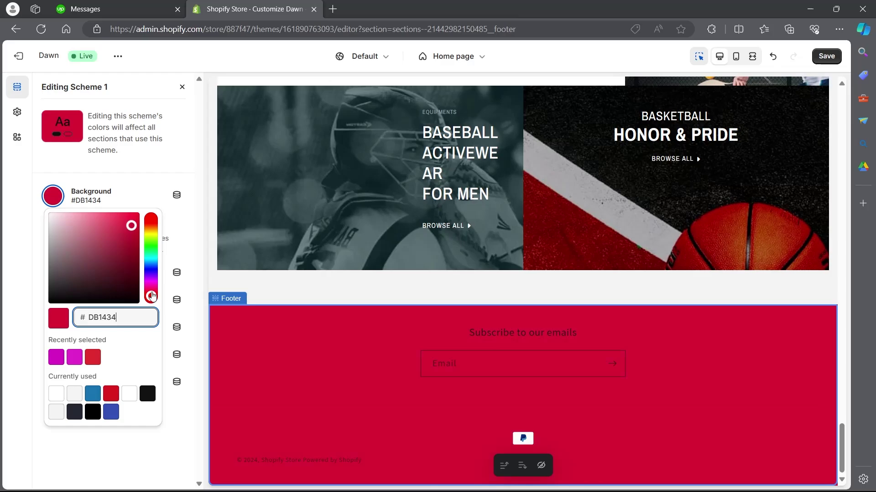
{"action": "left_click", "coordinate": [127, 224]}
{"action": "left_click", "coordinate": [121, 230]}
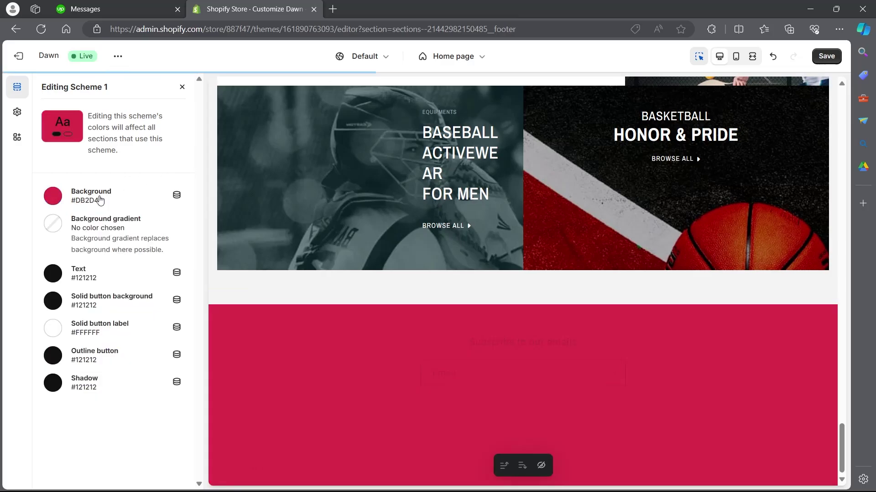
Apply the pink preset as Scheme 1's 180° linear background gradient.
{"action": "left_click", "coordinate": [54, 224]}
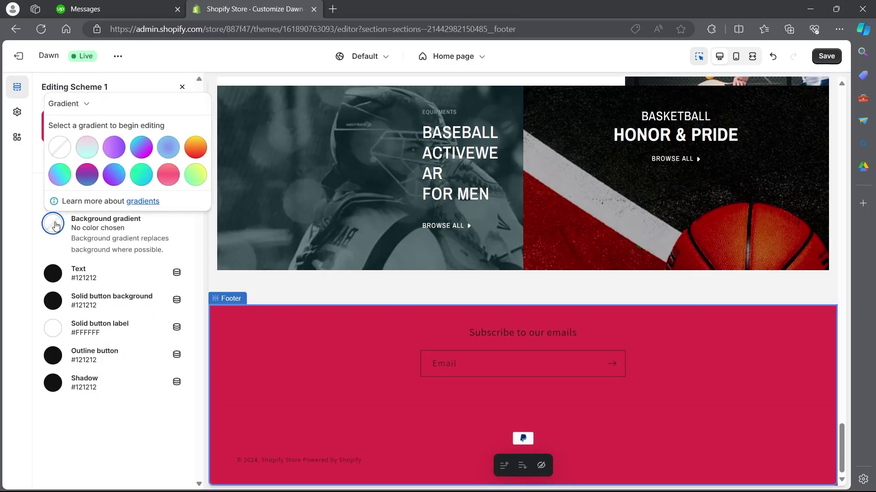
{"action": "left_click", "coordinate": [167, 175]}
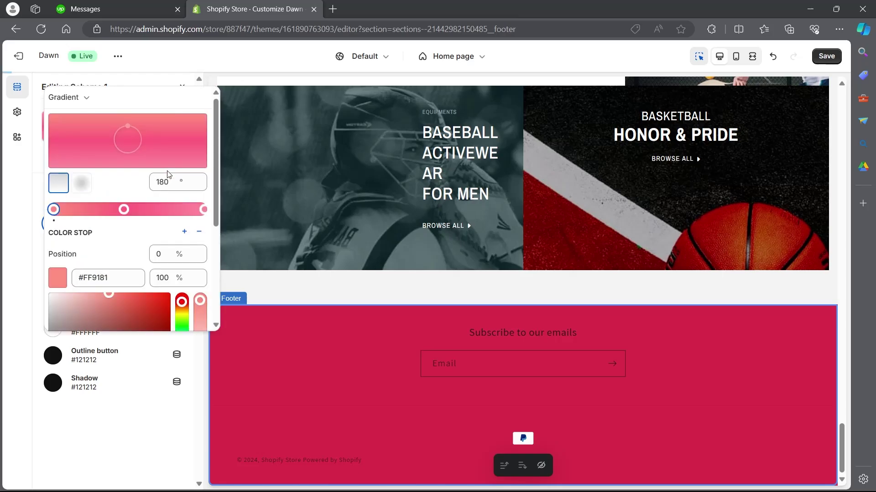
{"action": "left_click", "coordinate": [243, 398]}
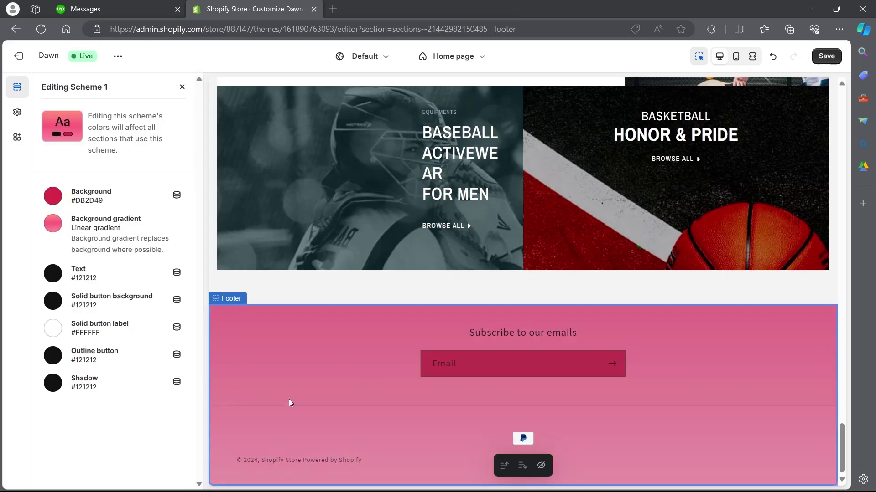
{"action": "left_click", "coordinate": [66, 228]}
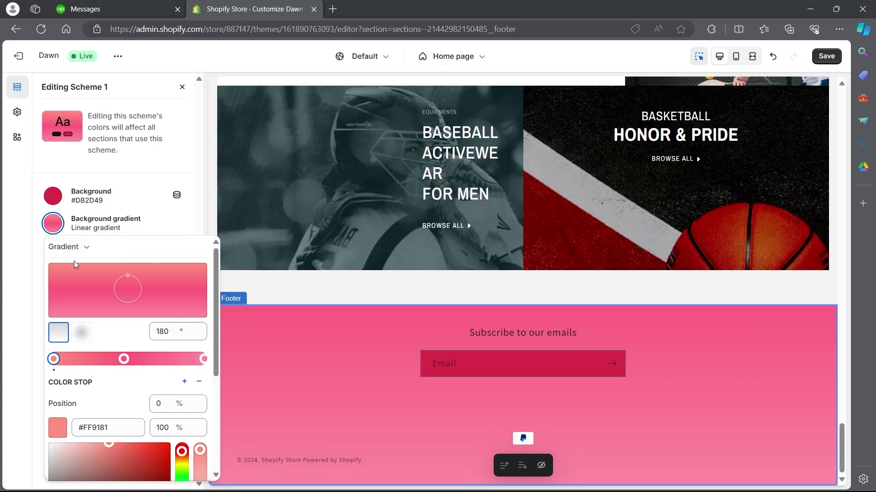
{"action": "left_click", "coordinate": [84, 249]}
{"action": "left_click", "coordinate": [124, 249]}
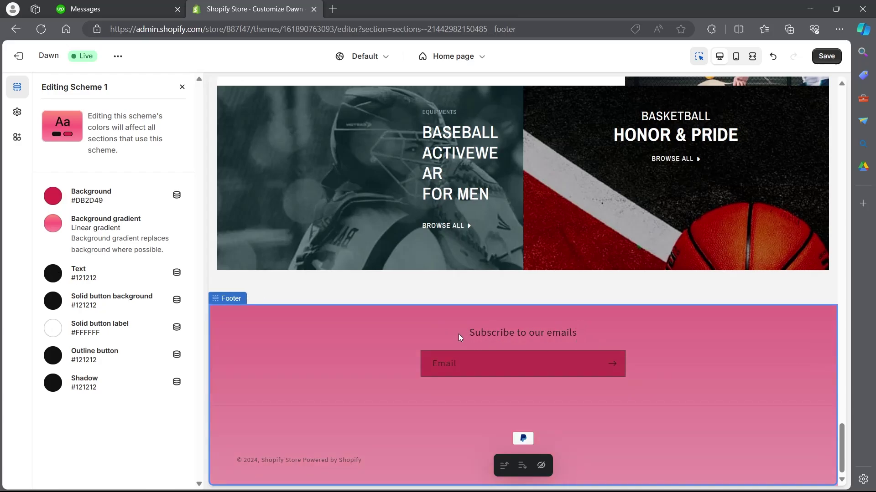
Set Scheme 1's text colour to dark navy #242833.
{"action": "left_click", "coordinate": [57, 275]}
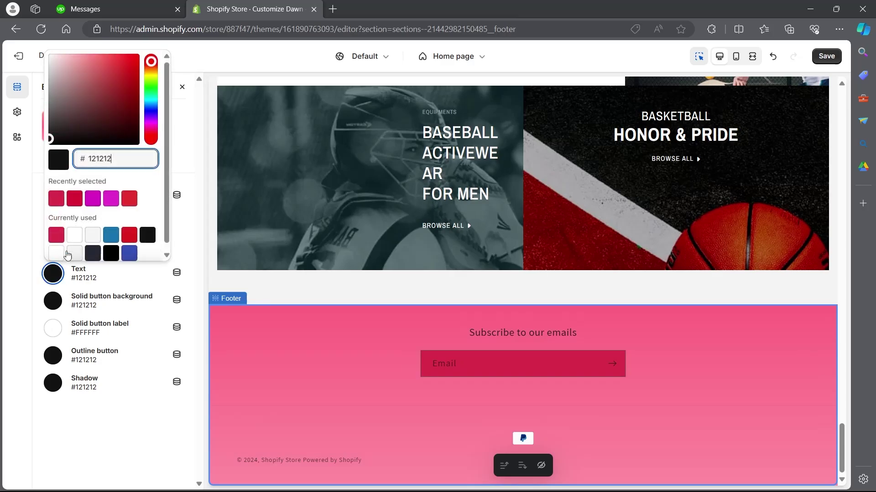
{"action": "left_click", "coordinate": [110, 235]}
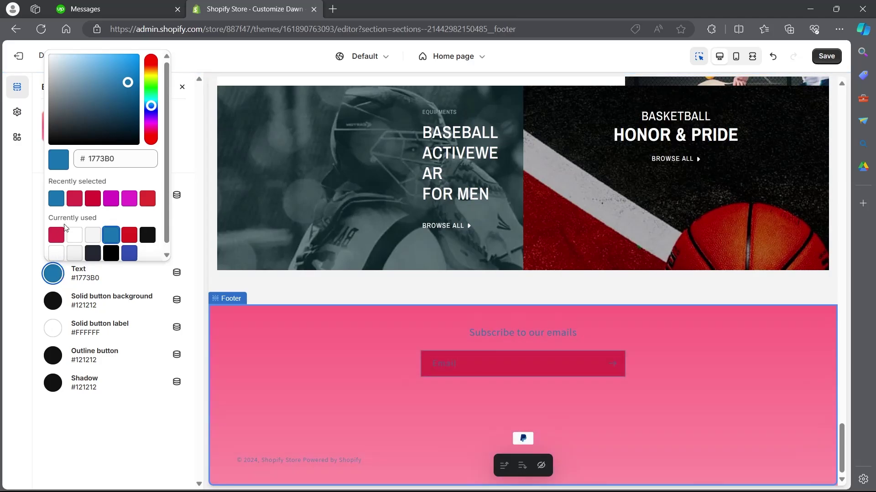
{"action": "scroll", "coordinate": [67, 228], "scroll_direction": "down", "scroll_amount": 1}
{"action": "left_click", "coordinate": [92, 247]}
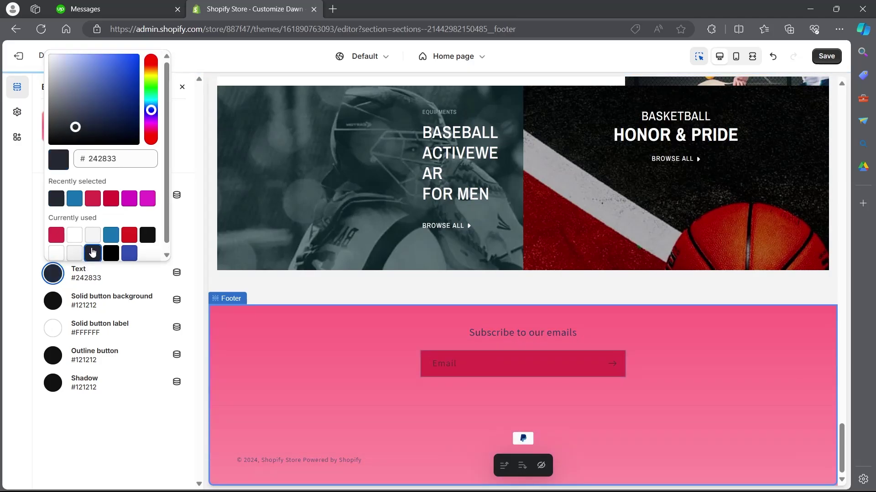
Make the solid button background magenta #DB14C4 and return to the Footer settings.
{"action": "left_click", "coordinate": [53, 302]}
{"action": "left_click", "coordinate": [132, 220]}
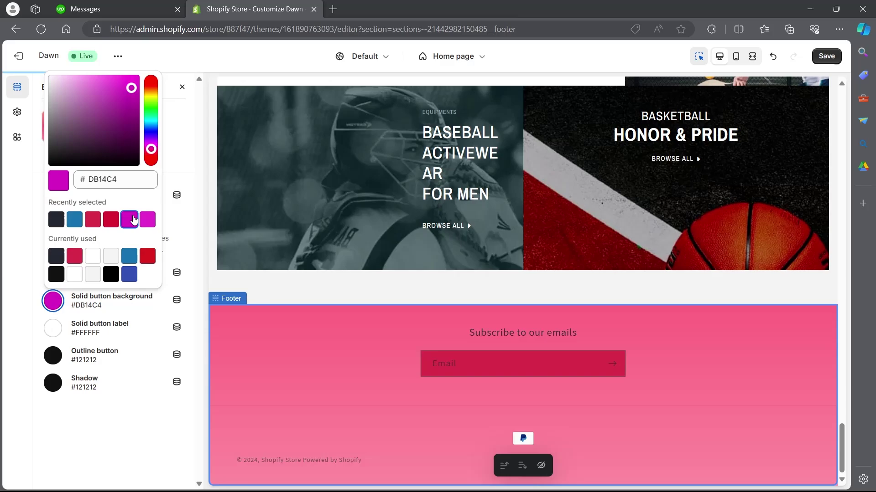
{"action": "left_click", "coordinate": [108, 417]}
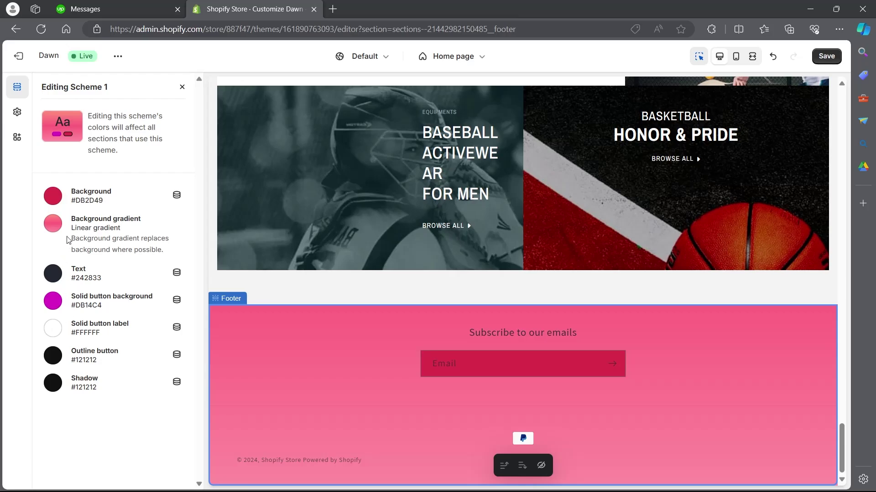
{"action": "left_click", "coordinate": [182, 87]}
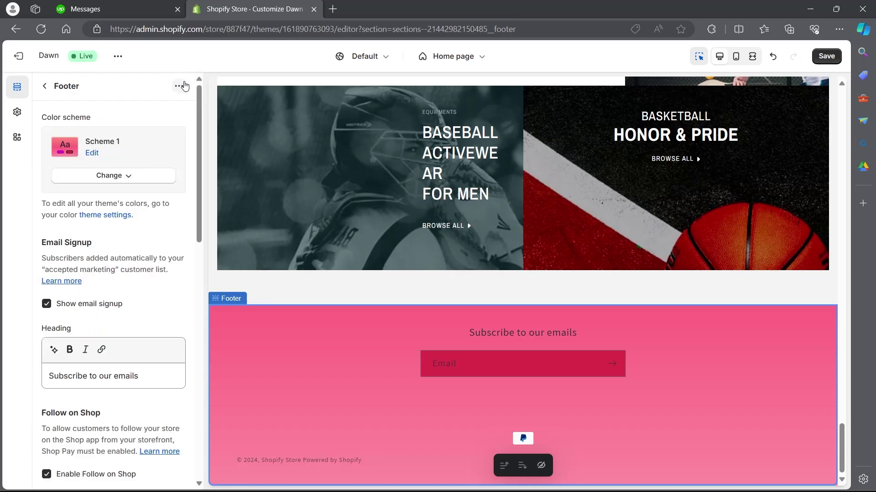
{"action": "scroll", "coordinate": [101, 164], "scroll_direction": "down", "scroll_amount": 2}
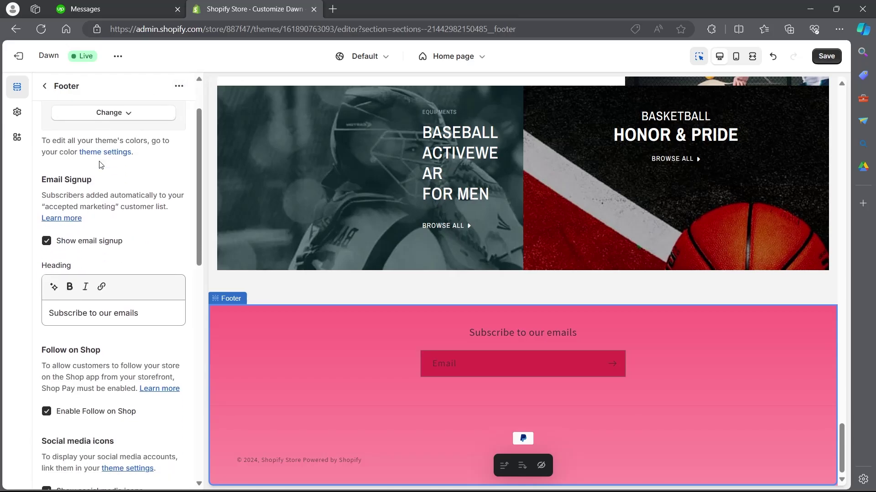
Toggle the footer's Show email signup option off and back on.
{"action": "scroll", "coordinate": [100, 165], "scroll_direction": "down", "scroll_amount": 2}
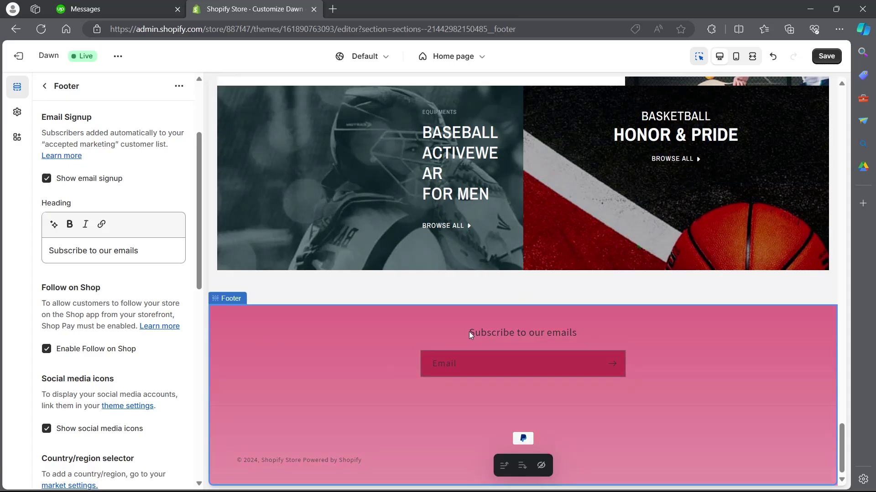
{"action": "left_click_drag", "start_coordinate": [469, 332], "coordinate": [575, 338]}
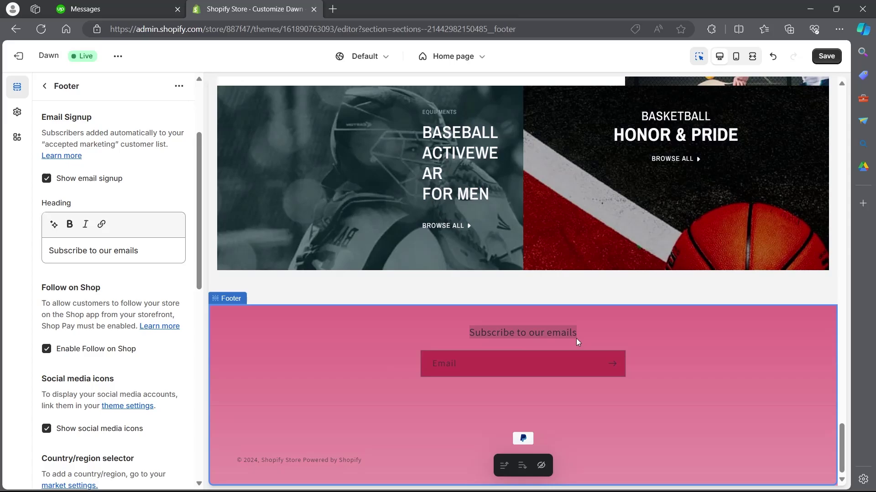
{"action": "left_click", "coordinate": [47, 178]}
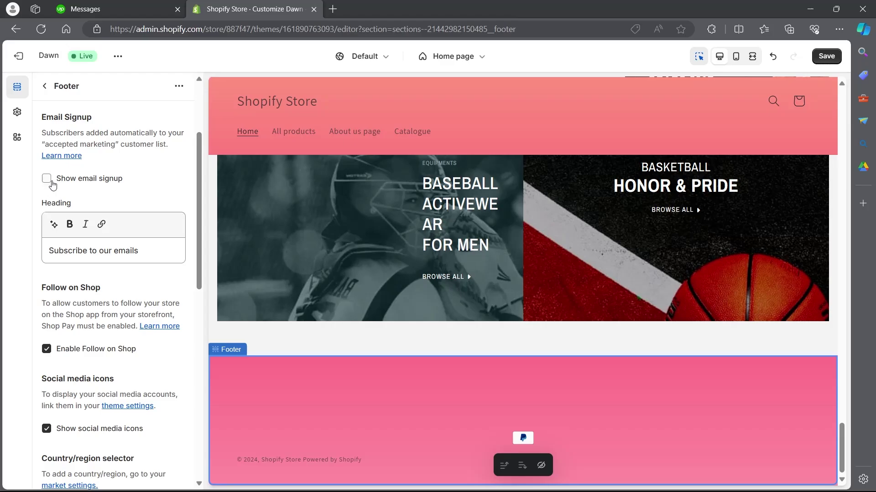
{"action": "left_click", "coordinate": [47, 179]}
Replace the signup heading with 'Email Signup' and make it bold and italic.
{"action": "left_click", "coordinate": [150, 250]}
{"action": "left_click_drag", "start_coordinate": [150, 250], "coordinate": [47, 260]}
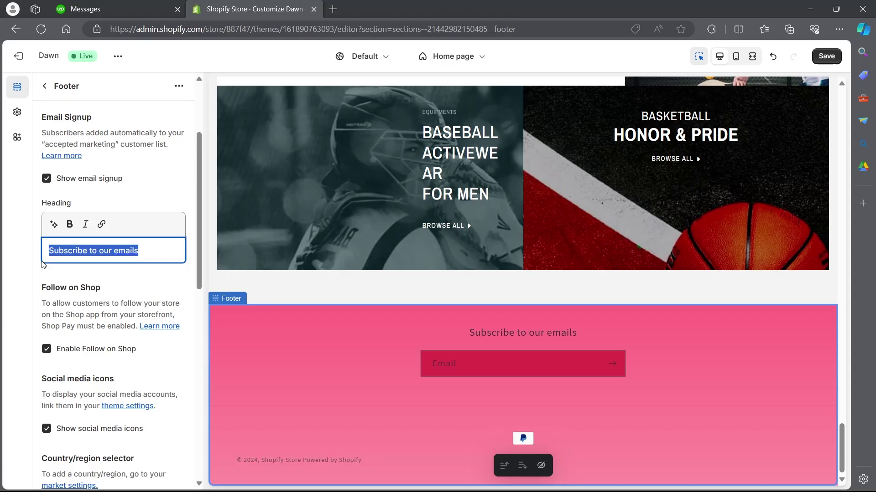
{"action": "type", "text": "Email Signup"}
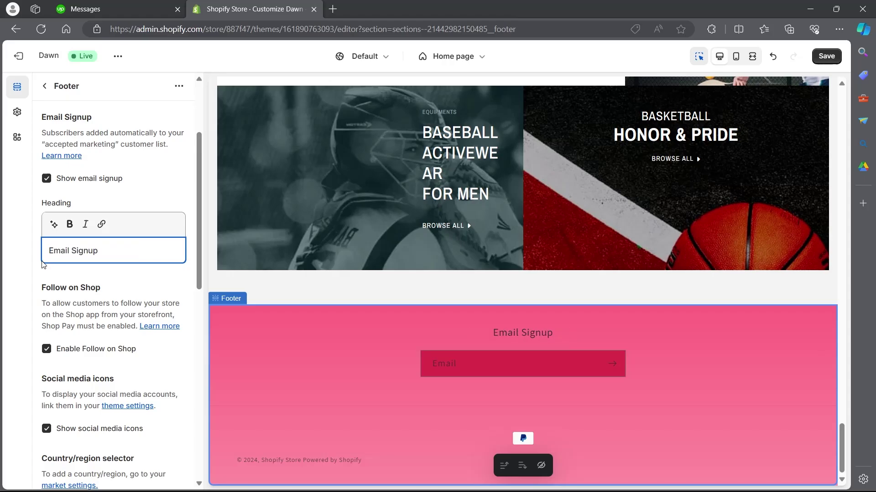
{"action": "left_click", "coordinate": [70, 224]}
{"action": "left_click", "coordinate": [85, 225]}
{"action": "scroll", "coordinate": [122, 227], "scroll_direction": "down", "scroll_amount": 3}
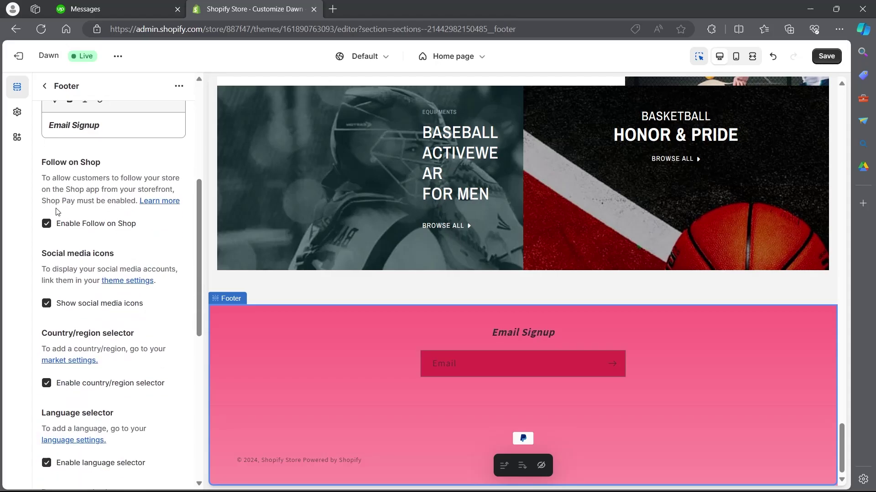
Turn off the footer's social media icons and payment icons.
{"action": "left_click_drag", "start_coordinate": [41, 162], "coordinate": [121, 165]}
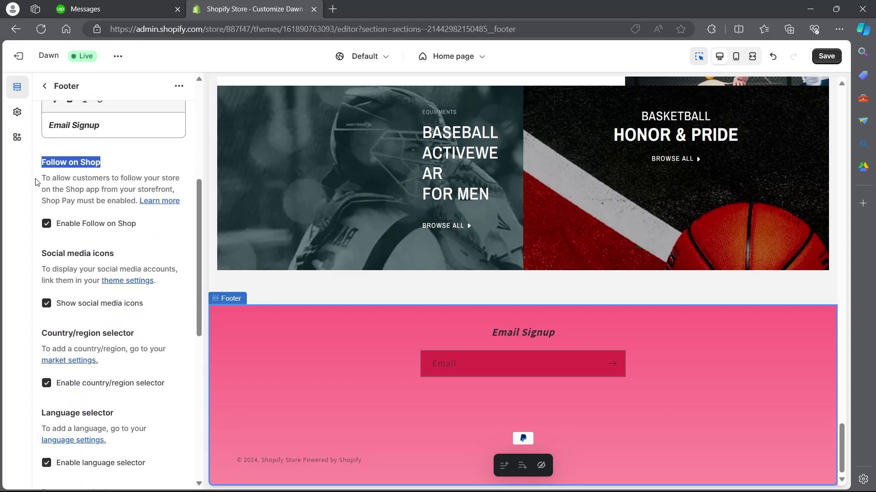
{"action": "left_click_drag", "start_coordinate": [41, 178], "coordinate": [132, 202]}
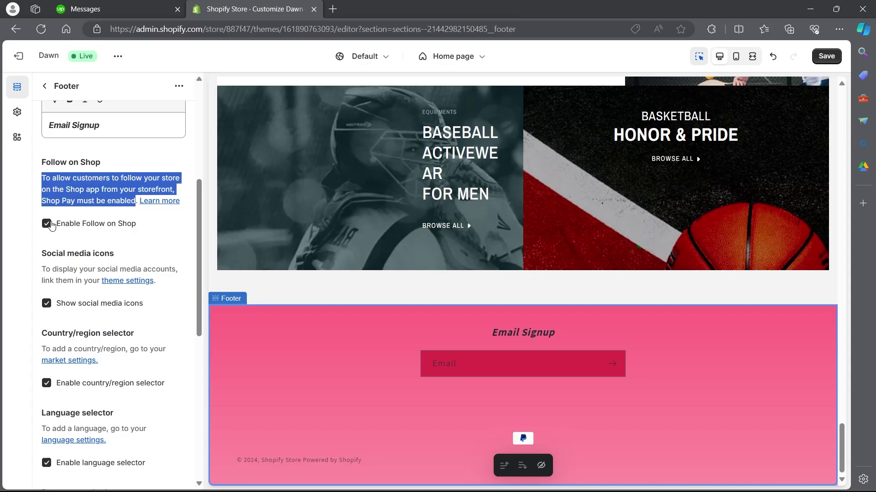
{"action": "scroll", "coordinate": [67, 249], "scroll_direction": "down", "scroll_amount": 1}
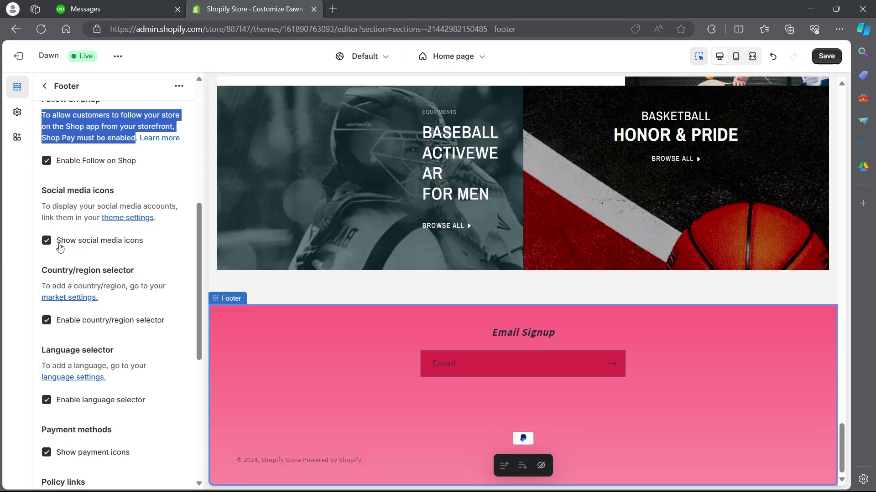
{"action": "left_click", "coordinate": [47, 241]}
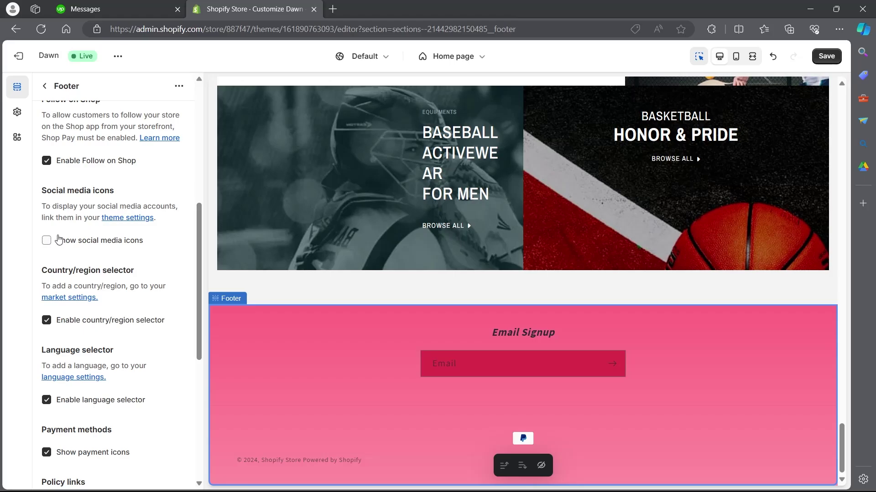
{"action": "scroll", "coordinate": [50, 209], "scroll_direction": "down", "scroll_amount": 2}
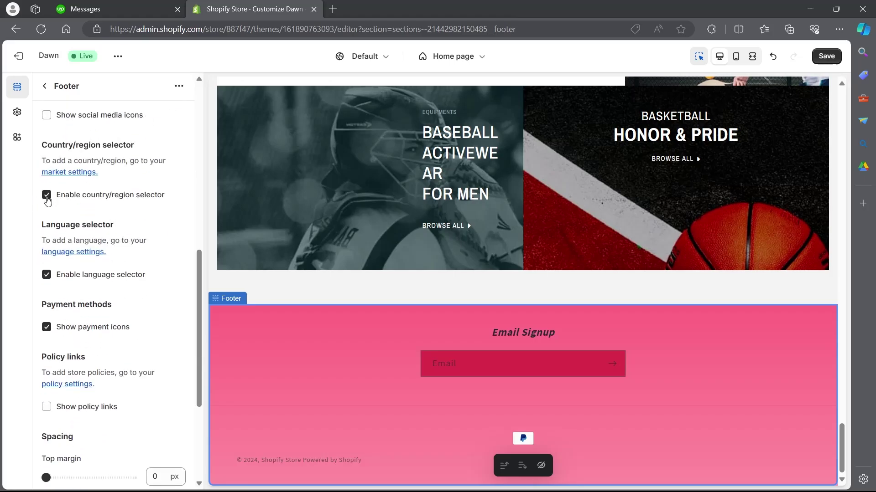
{"action": "scroll", "coordinate": [54, 220], "scroll_direction": "down", "scroll_amount": 1}
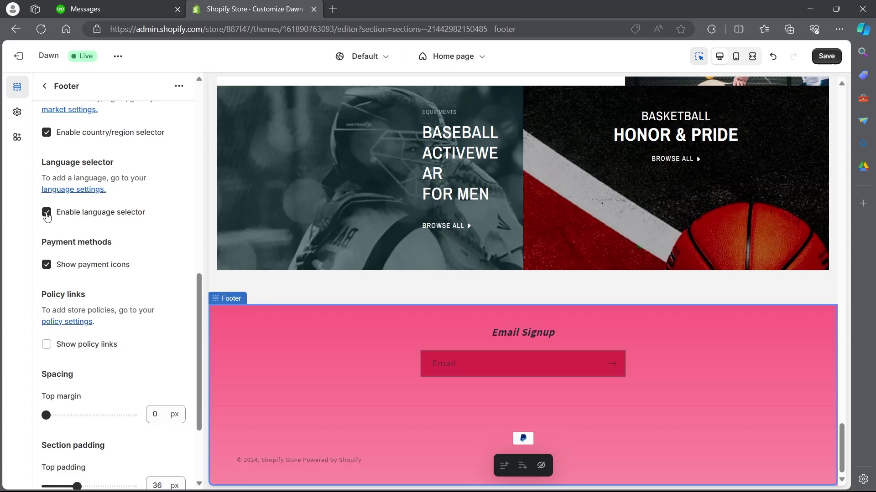
{"action": "scroll", "coordinate": [84, 238], "scroll_direction": "down", "scroll_amount": 1}
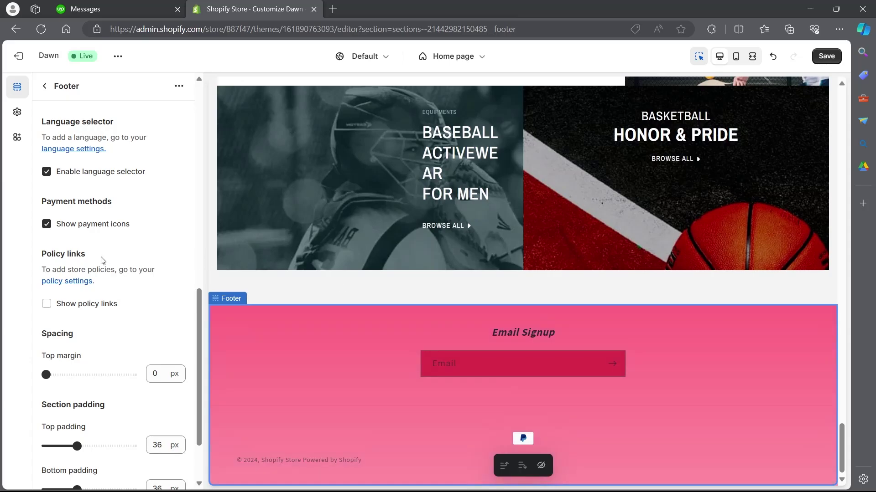
{"action": "left_click", "coordinate": [46, 223]}
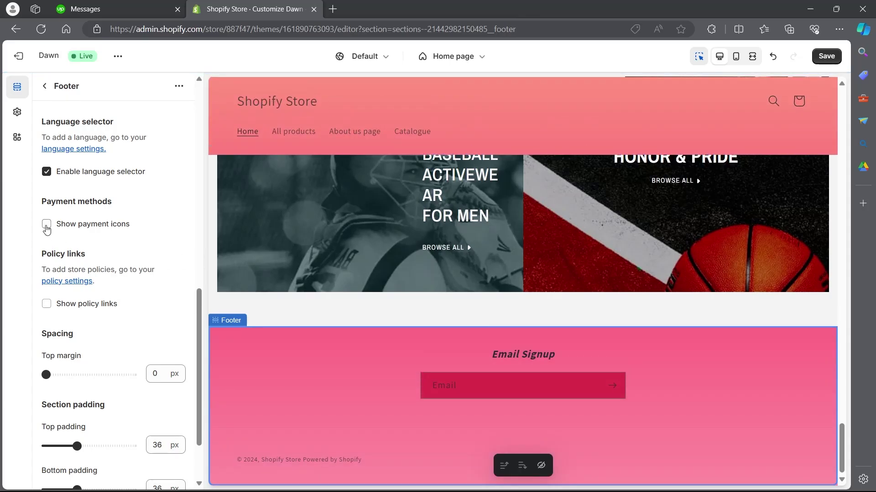
Set the footer's top padding to 68 px and bottom padding to 40 px.
{"action": "scroll", "coordinate": [46, 228], "scroll_direction": "down", "scroll_amount": 2}
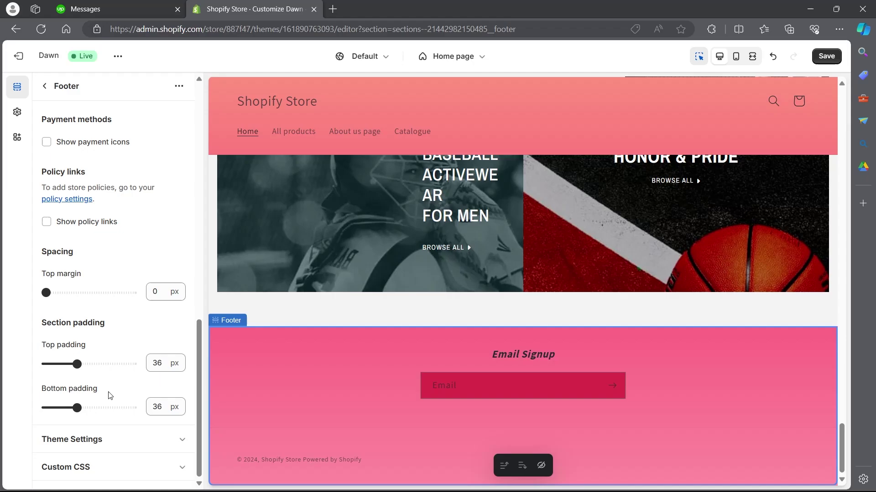
{"action": "left_click_drag", "start_coordinate": [78, 364], "coordinate": [105, 364]}
{"action": "left_click", "coordinate": [80, 407]}
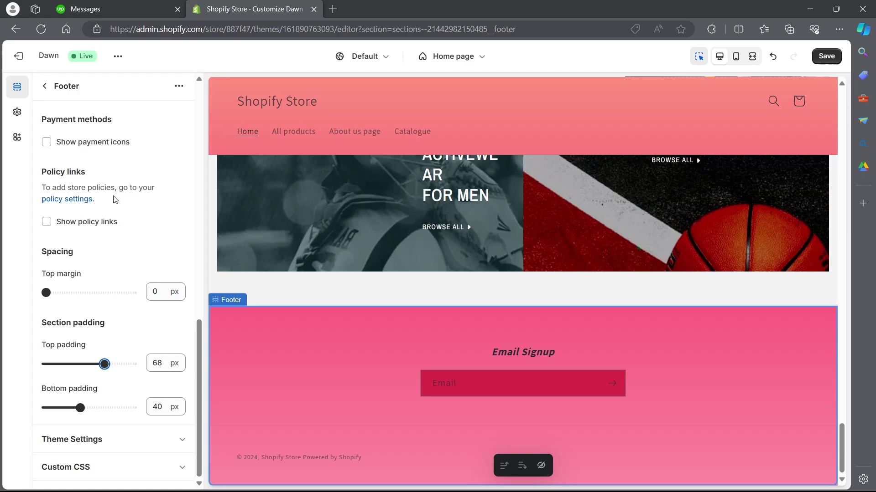
Add an Image block to the footer showing the astronaut artwork image.
{"action": "left_click", "coordinate": [45, 86]}
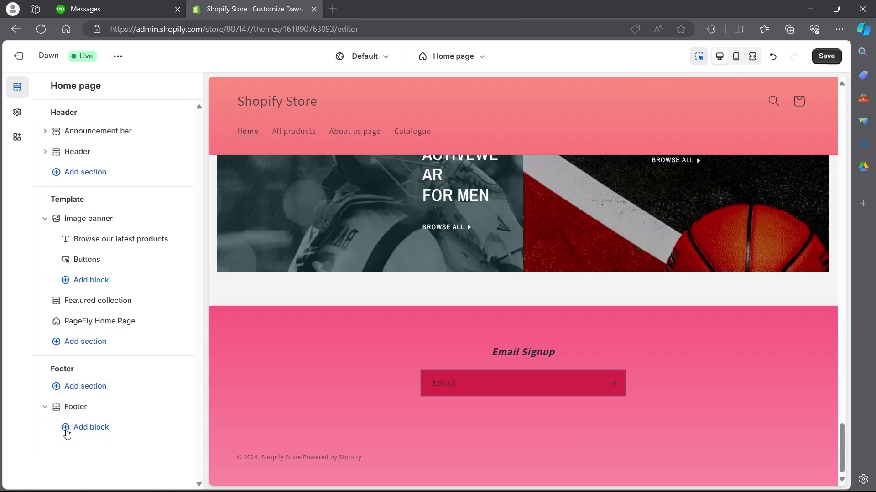
{"action": "left_click", "coordinate": [88, 428]}
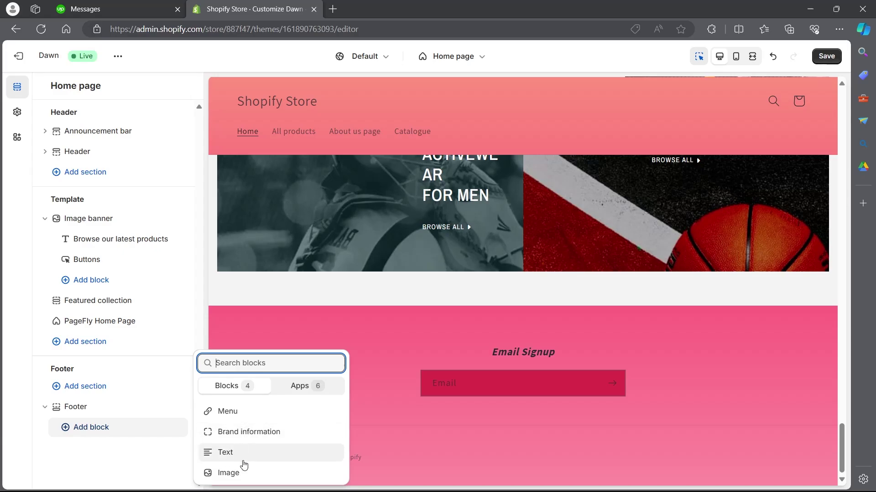
{"action": "left_click", "coordinate": [233, 474]}
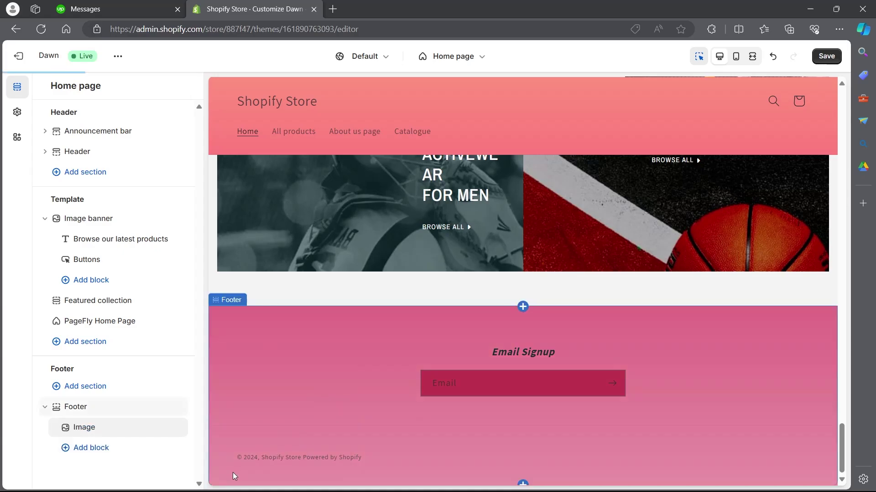
{"action": "scroll", "coordinate": [431, 347], "scroll_direction": "down", "scroll_amount": 2}
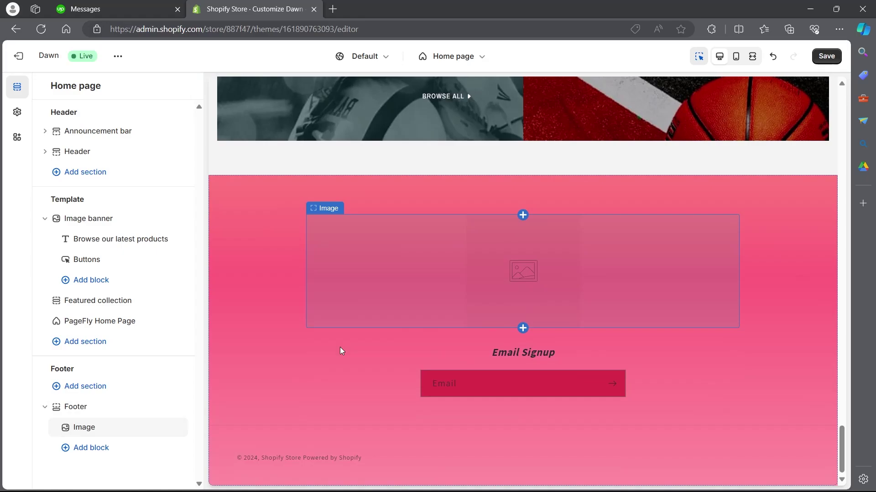
{"action": "left_click", "coordinate": [91, 431]}
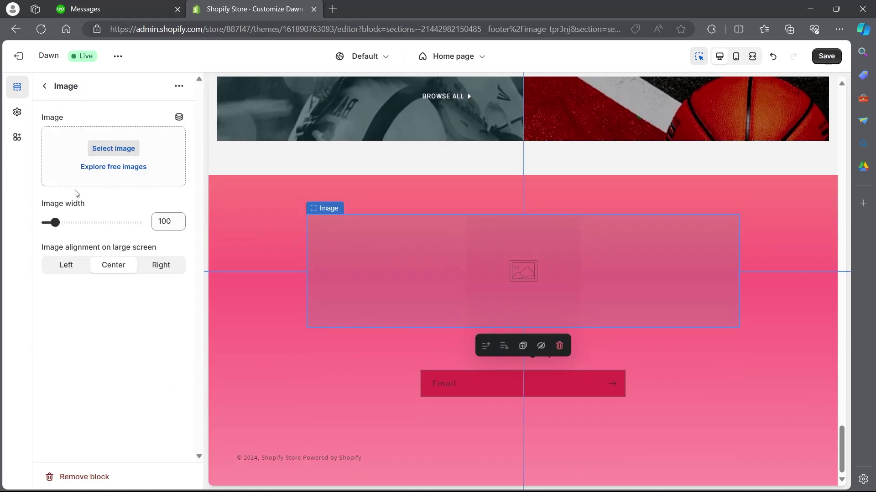
{"action": "left_click", "coordinate": [119, 152]}
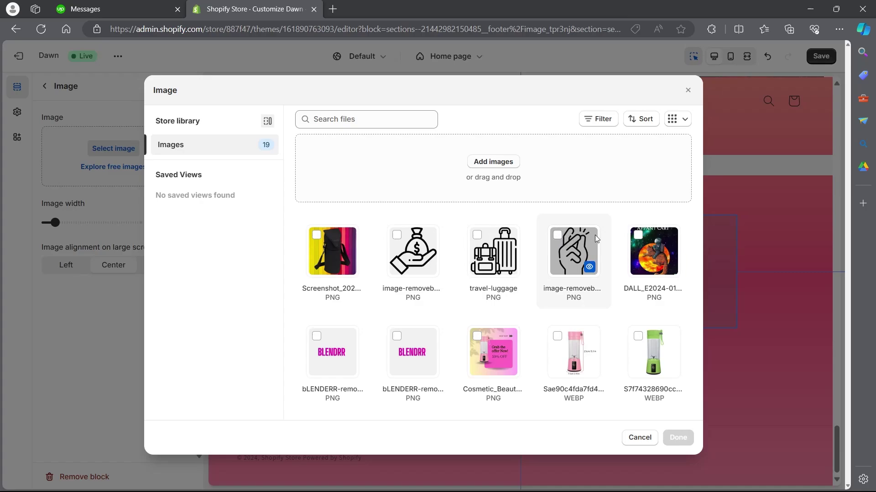
{"action": "left_click", "coordinate": [637, 235]}
{"action": "left_click", "coordinate": [678, 437]}
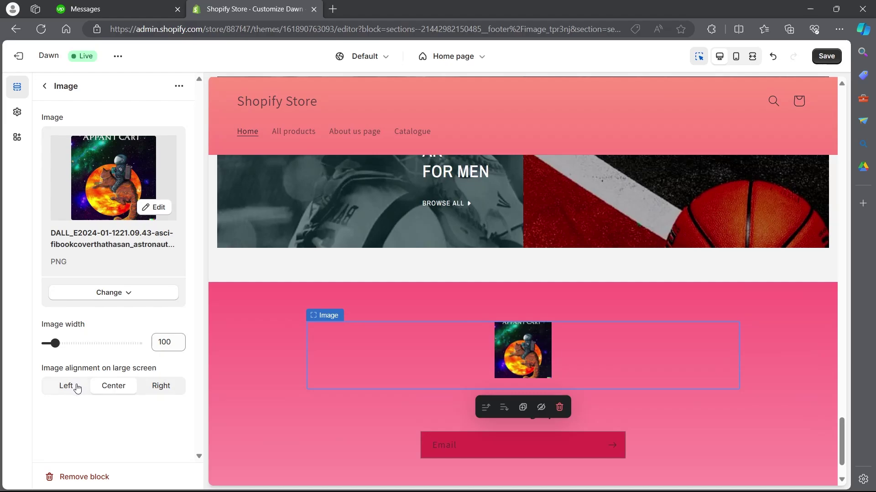
Try left and center alignment for the image, then remove the image block.
{"action": "left_click", "coordinate": [77, 388]}
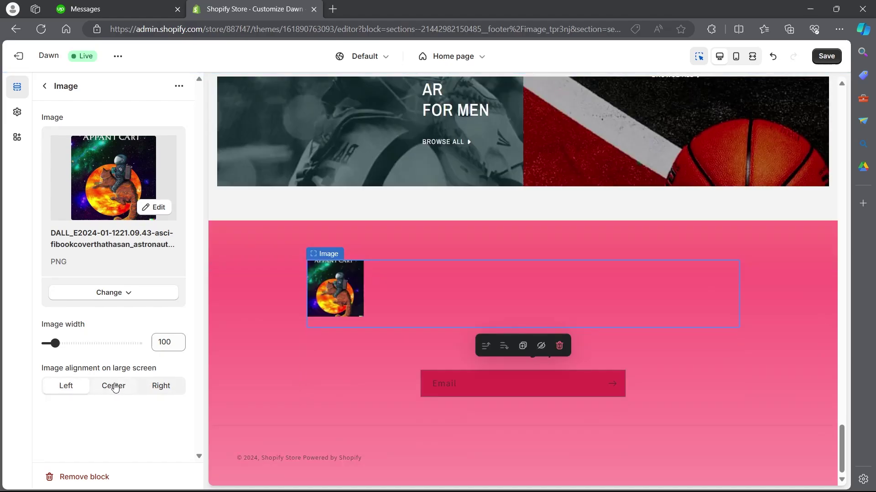
{"action": "left_click", "coordinate": [111, 386]}
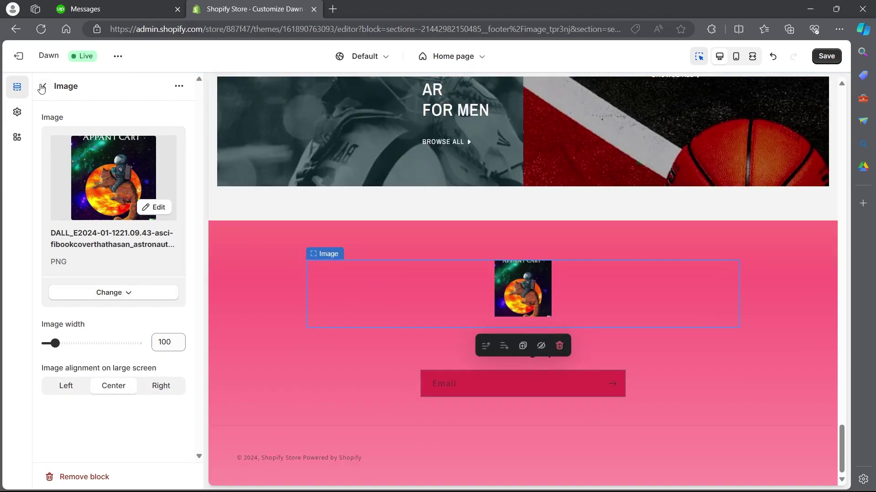
{"action": "left_click", "coordinate": [179, 86]}
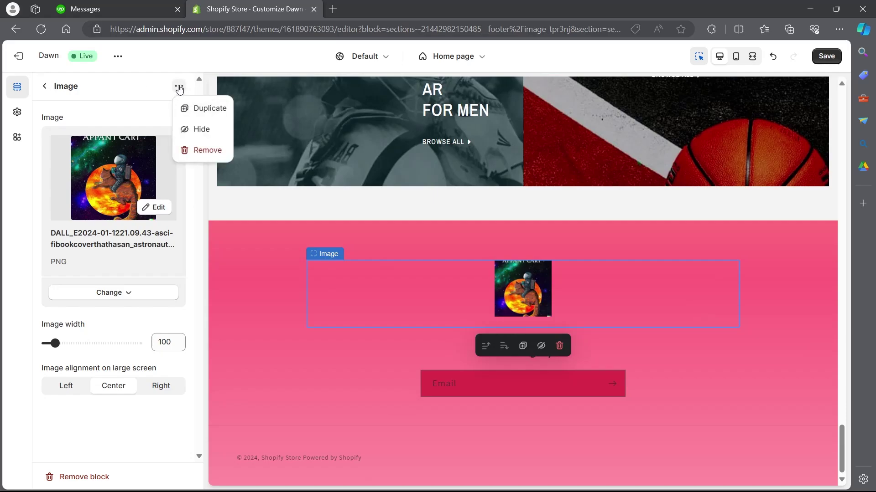
{"action": "left_click", "coordinate": [196, 151]}
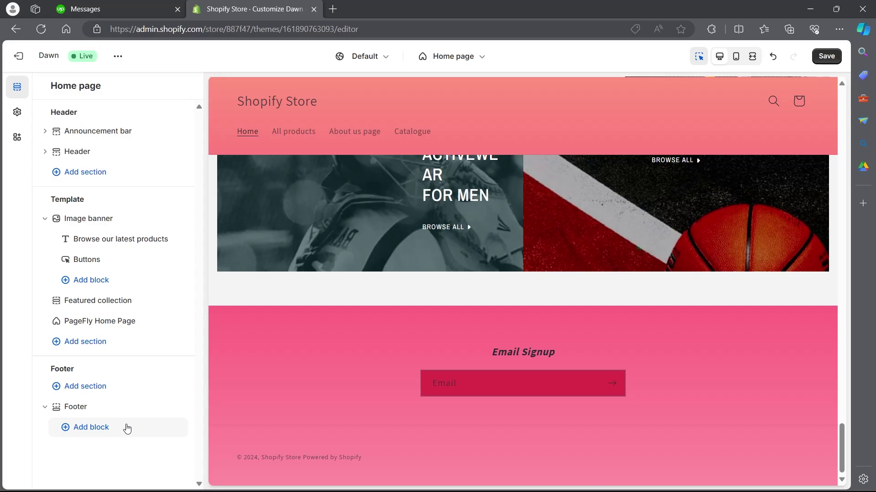
{"action": "scroll", "coordinate": [342, 389], "scroll_direction": "up", "scroll_amount": 3}
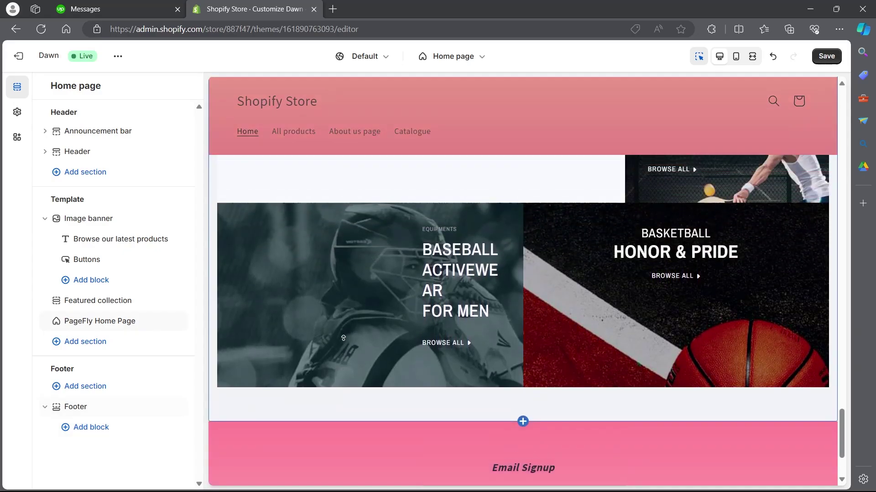
{"action": "scroll", "coordinate": [343, 338], "scroll_direction": "up", "scroll_amount": 10}
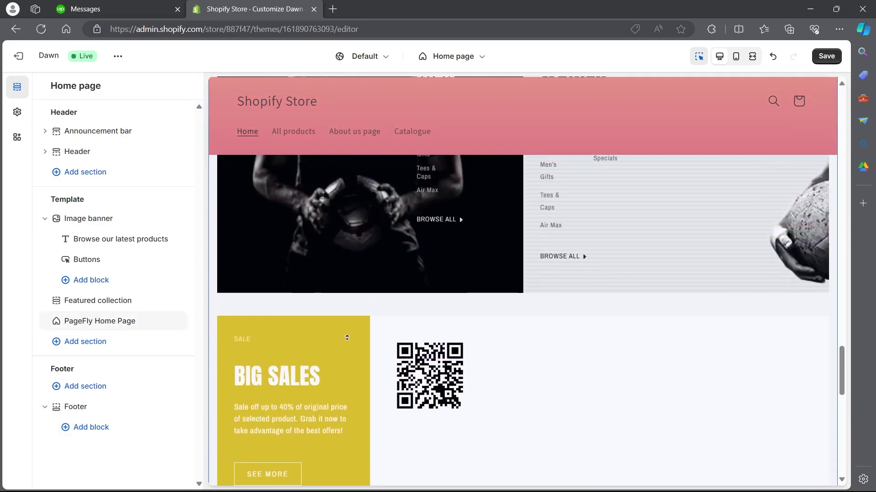